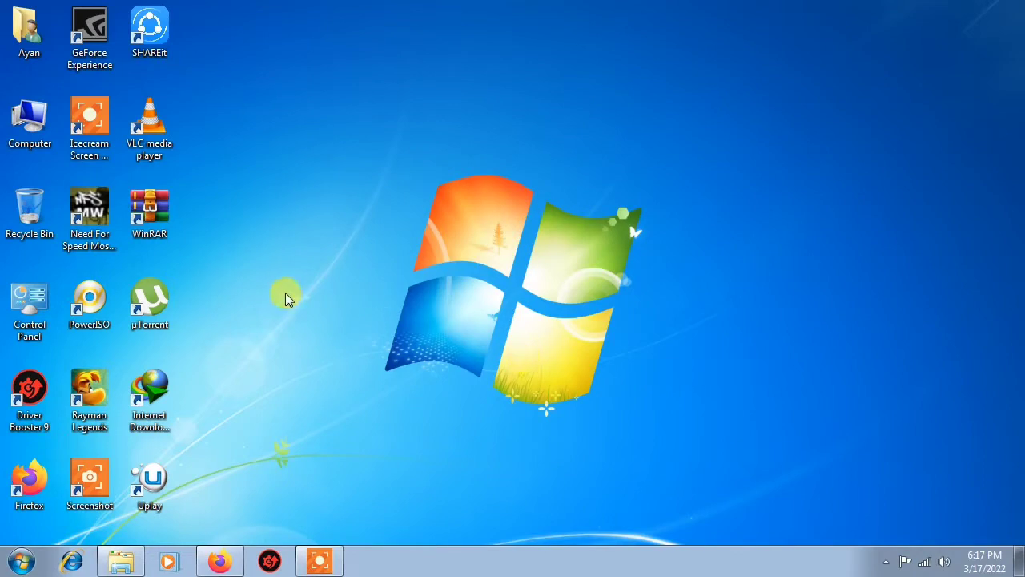
# Launch Rayman Legends, dismiss its application error, and refresh the desktop.
pyautogui.doubleClick(118, 392)
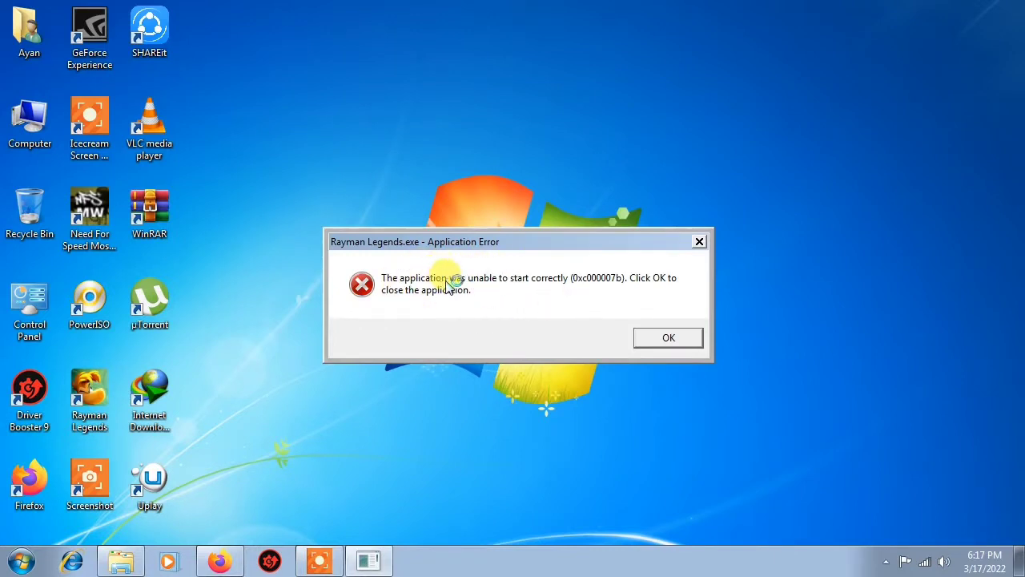
pyautogui.click(682, 340)
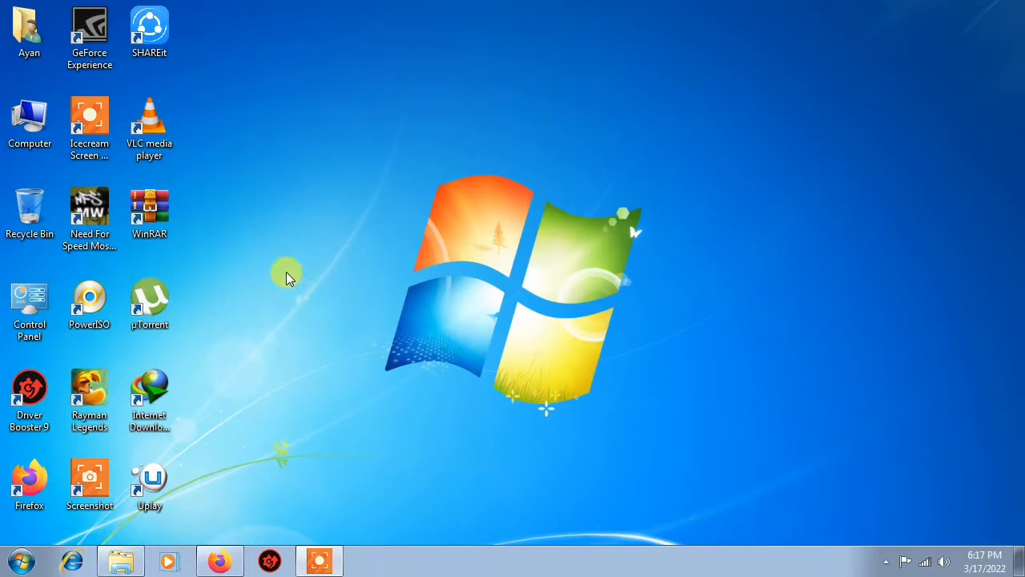
pyautogui.rightClick(257, 238)
pyautogui.click(321, 285)
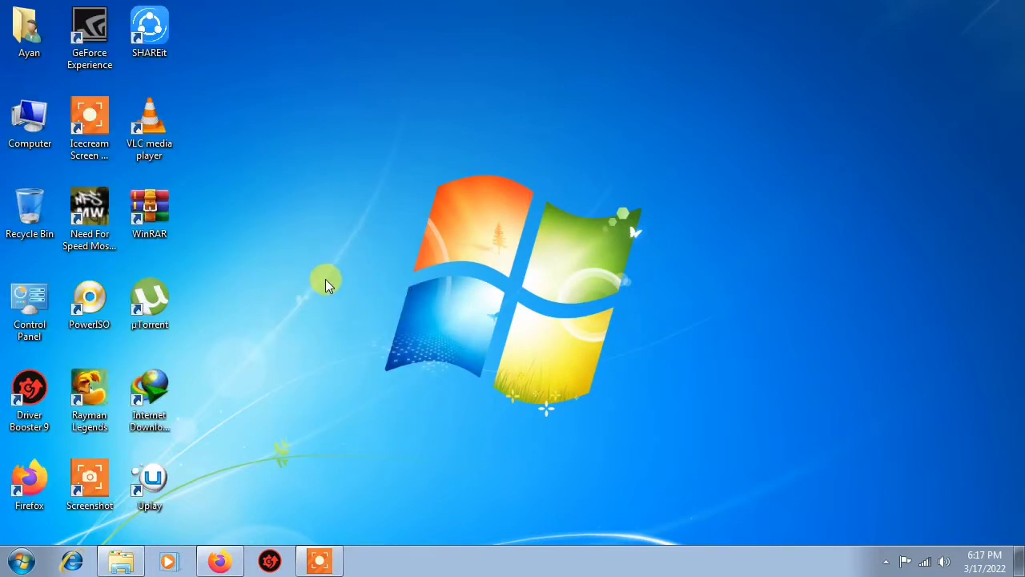
# Download the 95.2 MB Visual-C-Runtimes-All-in-One-Feb-2022.zip from TechPowerUp's US-4 server with IDM.
pyautogui.click(220, 560)
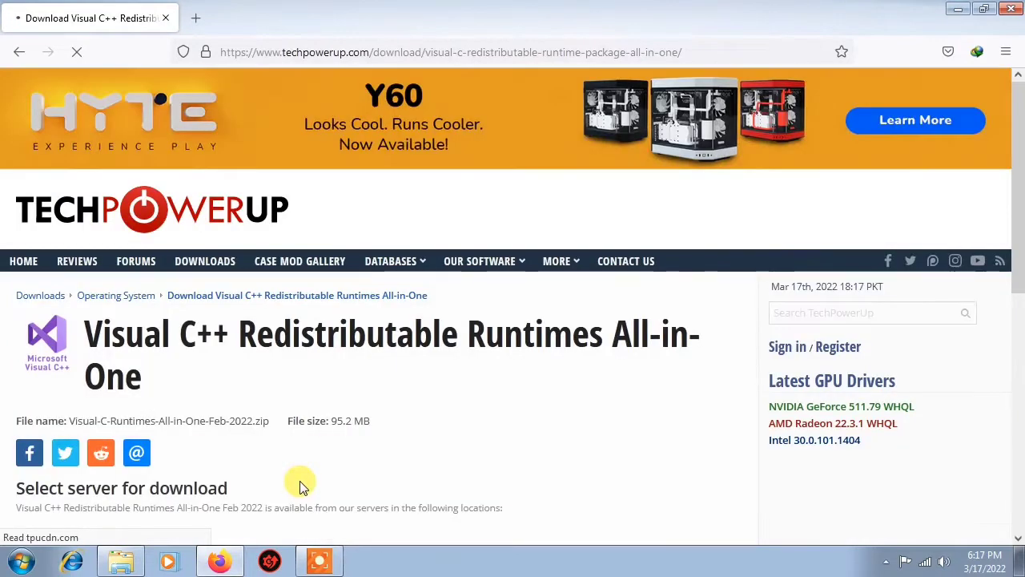
pyautogui.scroll(-3, 624, 244)
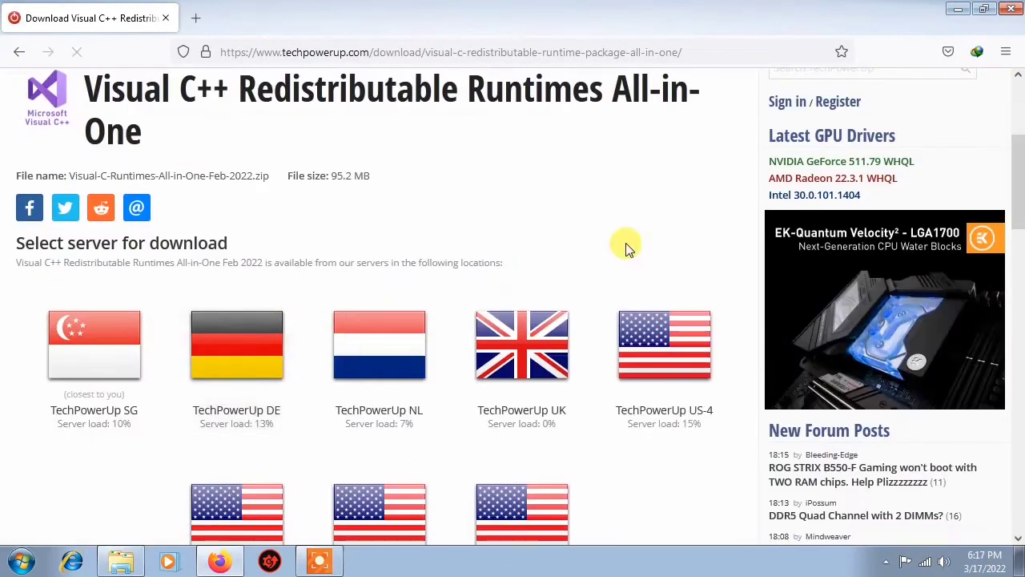
pyautogui.scroll(-1, 478, 342)
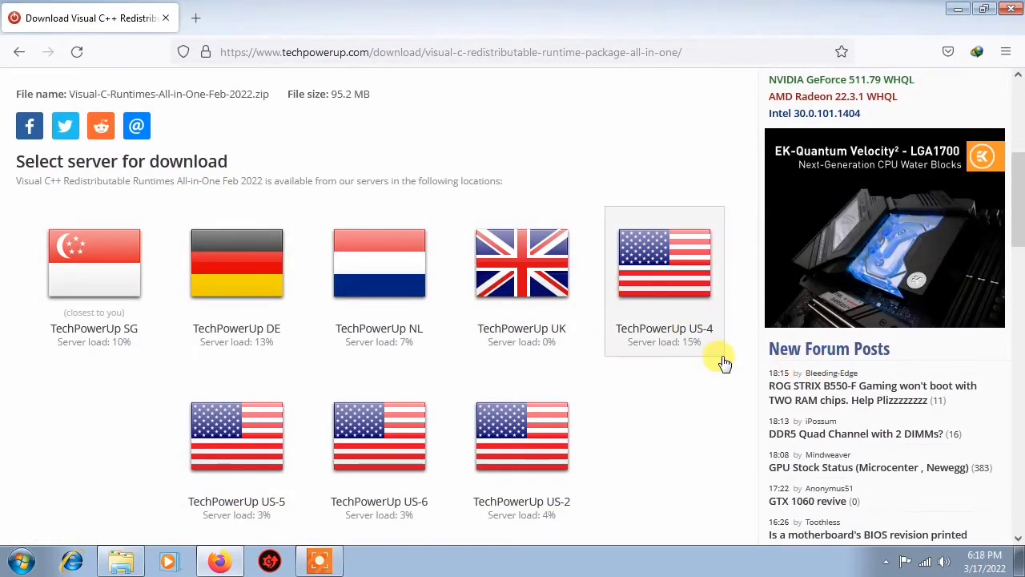
pyautogui.click(701, 337)
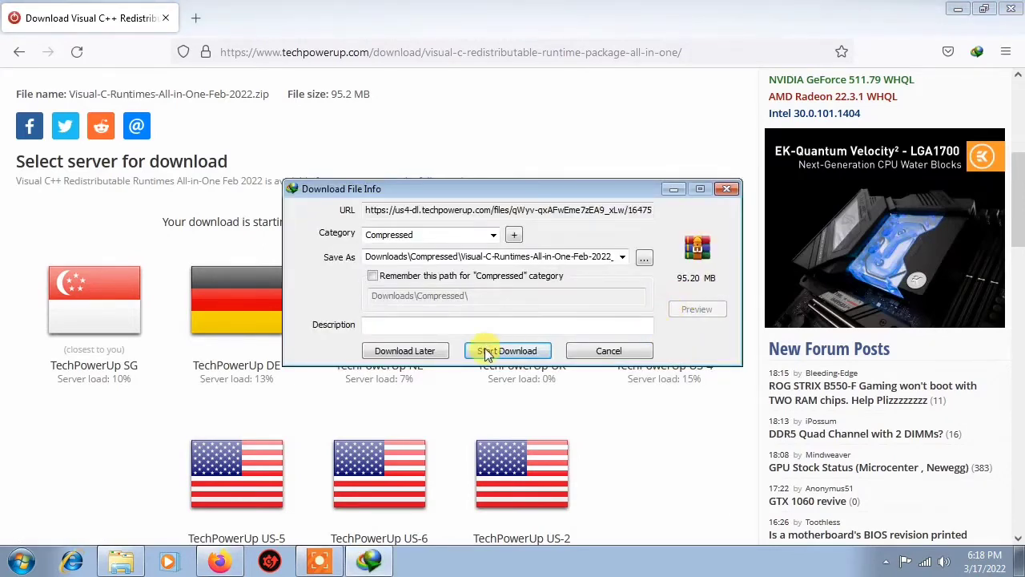
pyautogui.click(525, 350)
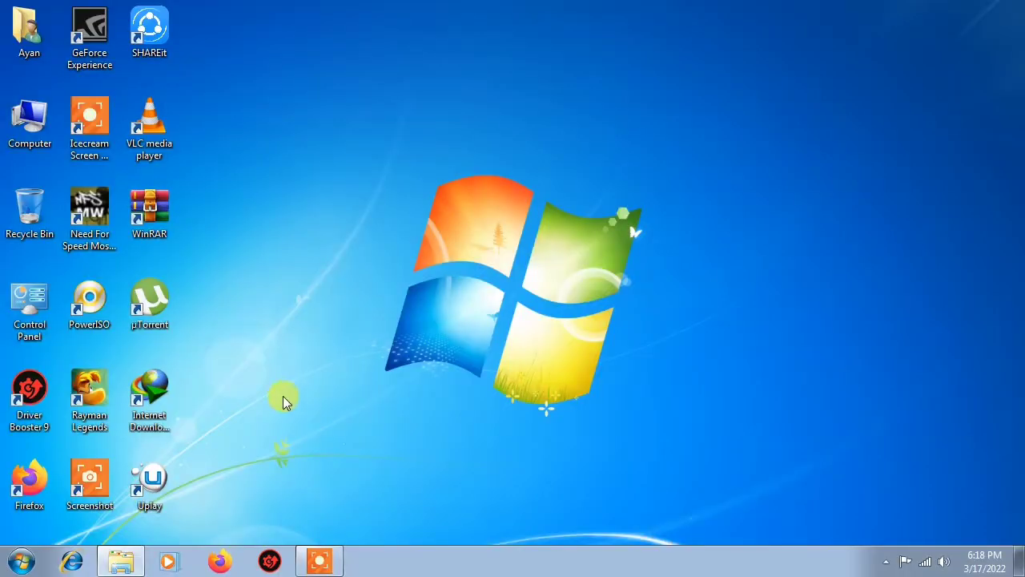
# Restore the extracted runtimes folder in Explorer and refresh its listing.
pyautogui.click(114, 567)
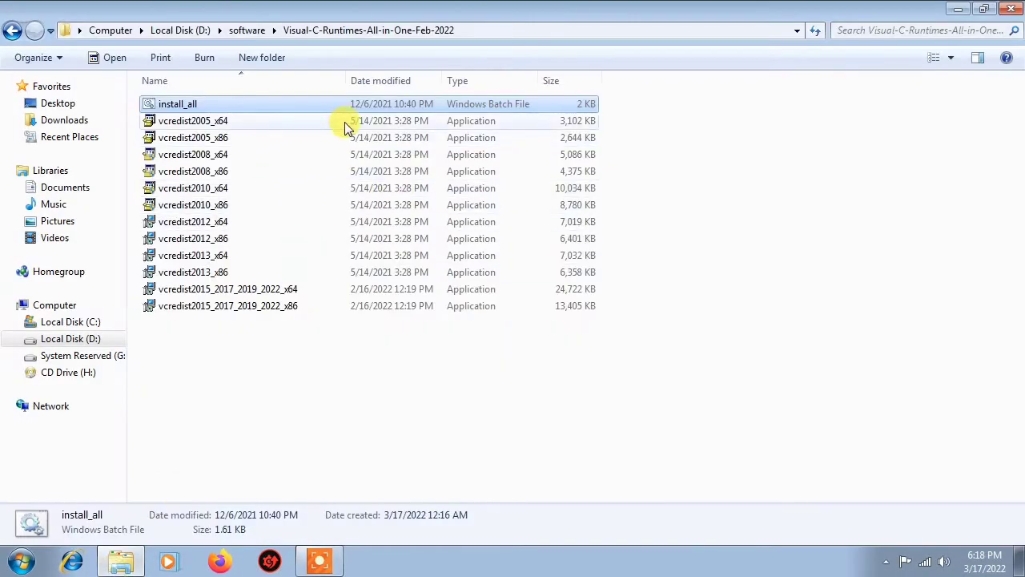
pyautogui.rightClick(782, 238)
pyautogui.click(852, 307)
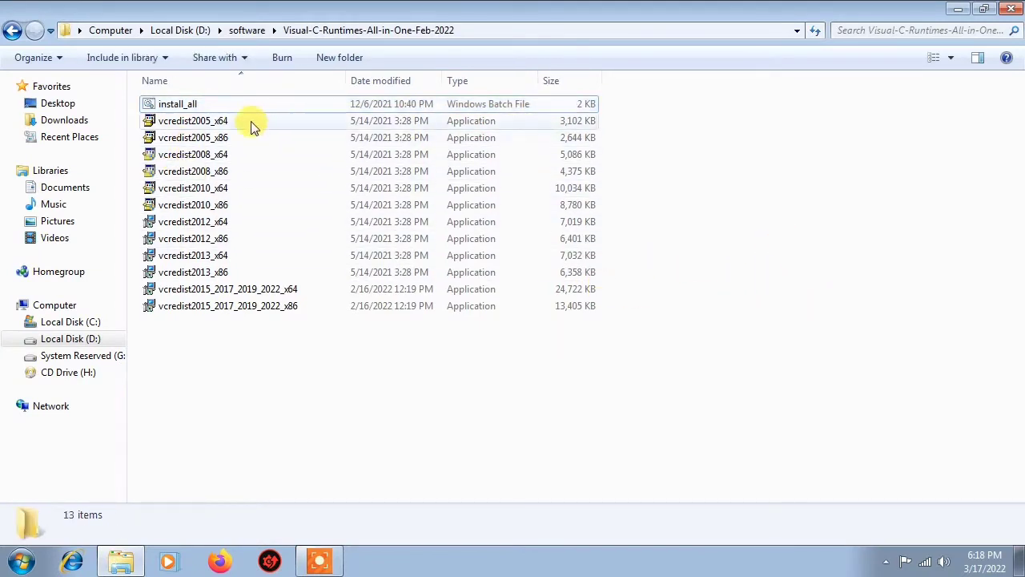
# Install vcredist2005_x64 and vcredist2005_x86, confirming each with Yes.
pyautogui.doubleClick(212, 121)
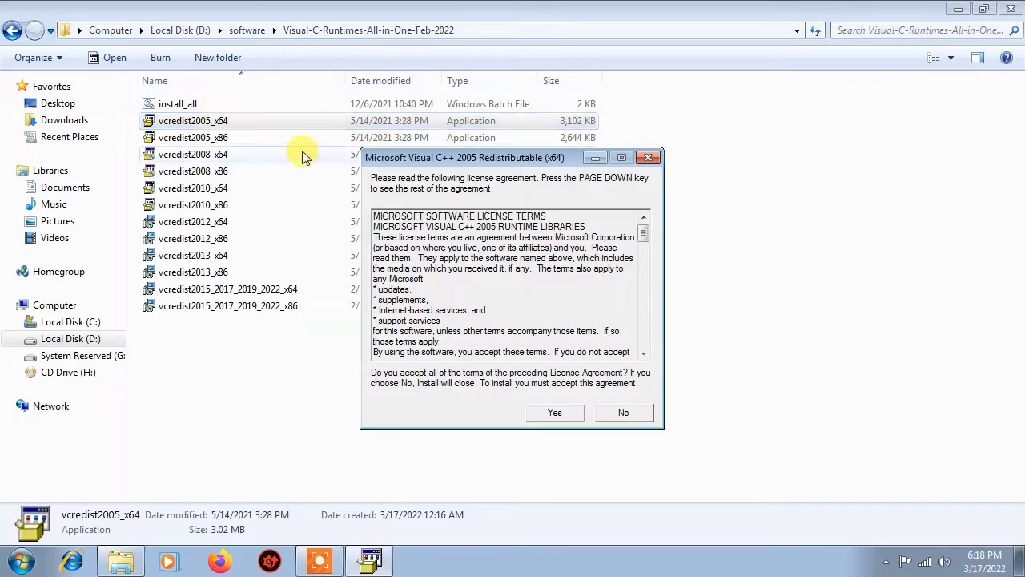
pyautogui.click(552, 412)
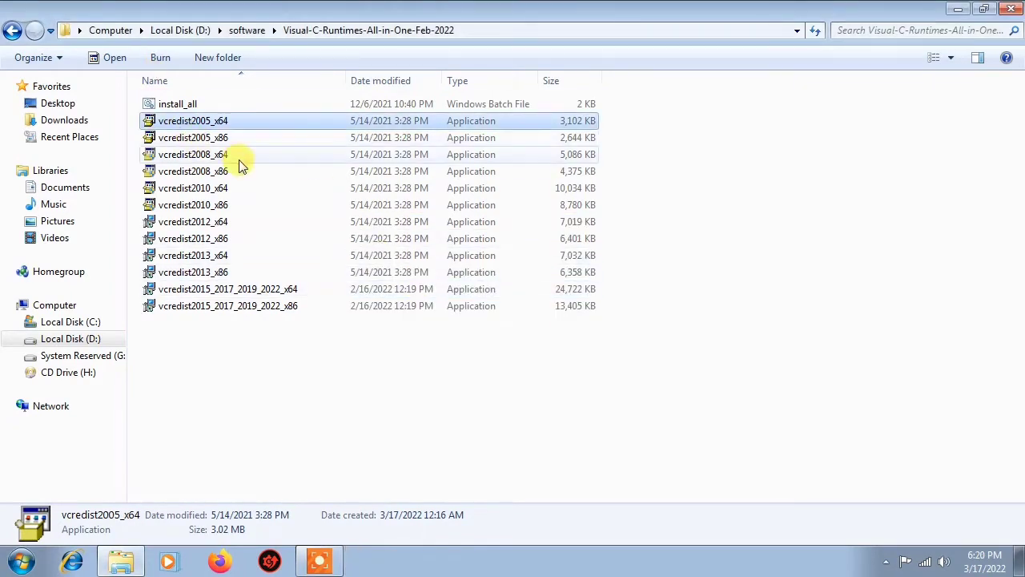
pyautogui.doubleClick(166, 137)
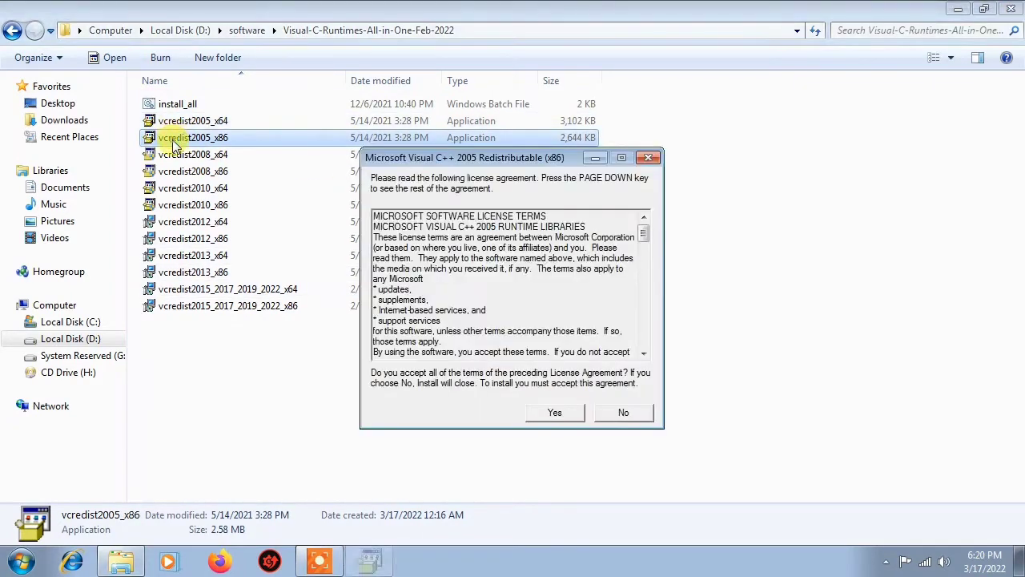
pyautogui.click(544, 412)
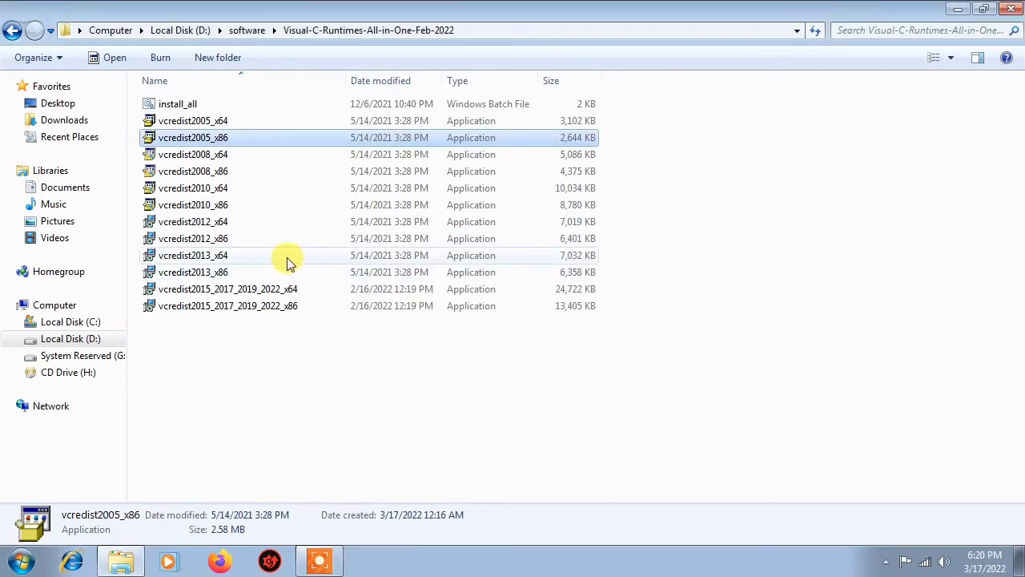
# Install the Visual C++ 2008 x64 redistributable, accepting its license terms.
pyautogui.doubleClick(279, 156)
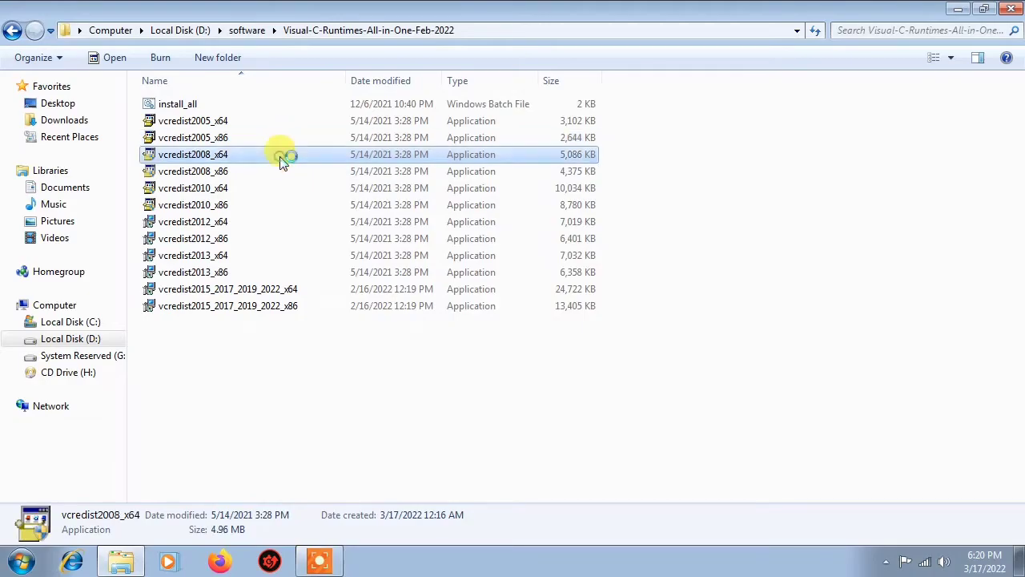
pyautogui.click(562, 319)
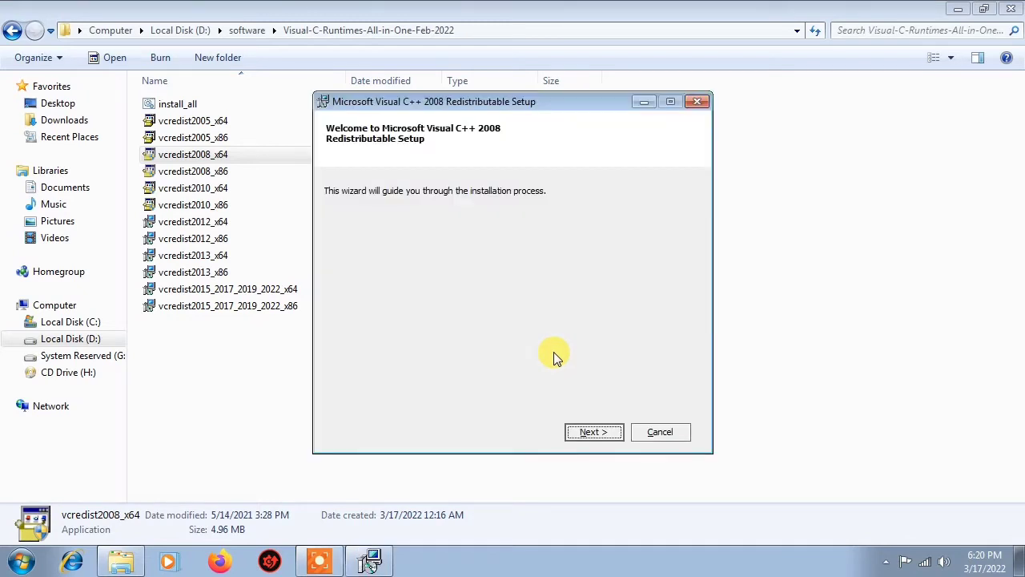
pyautogui.click(601, 429)
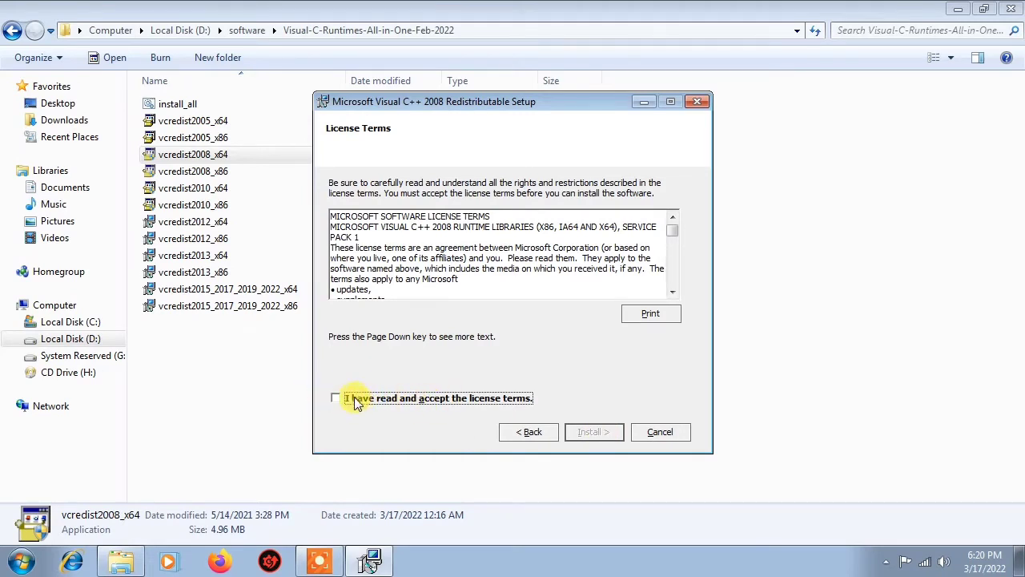
pyautogui.click(416, 401)
pyautogui.click(592, 432)
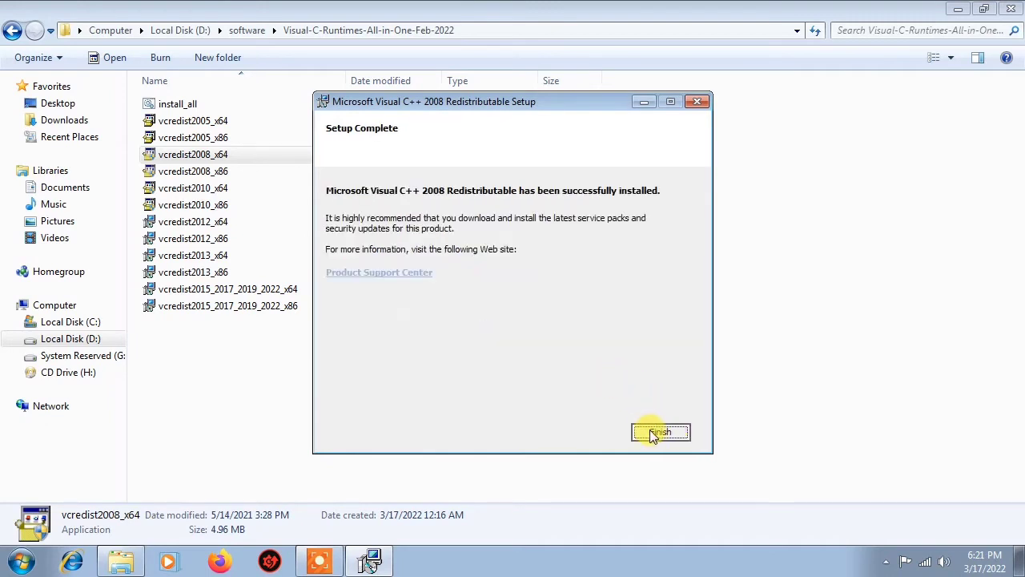
pyautogui.click(659, 433)
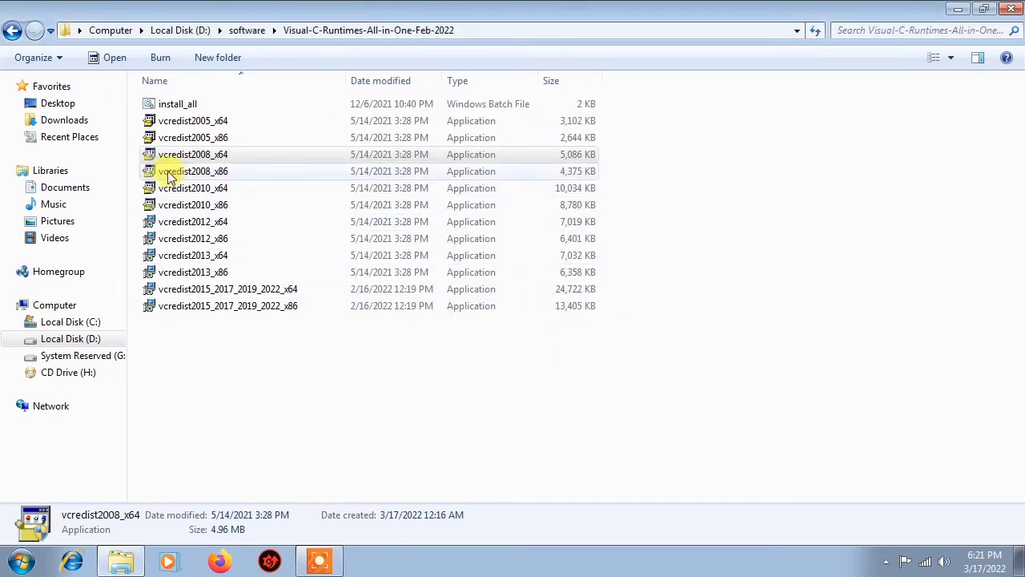
# Install the Visual C++ 2008 x86 redistributable, accepting its license, and finish setup.
pyautogui.doubleClick(168, 173)
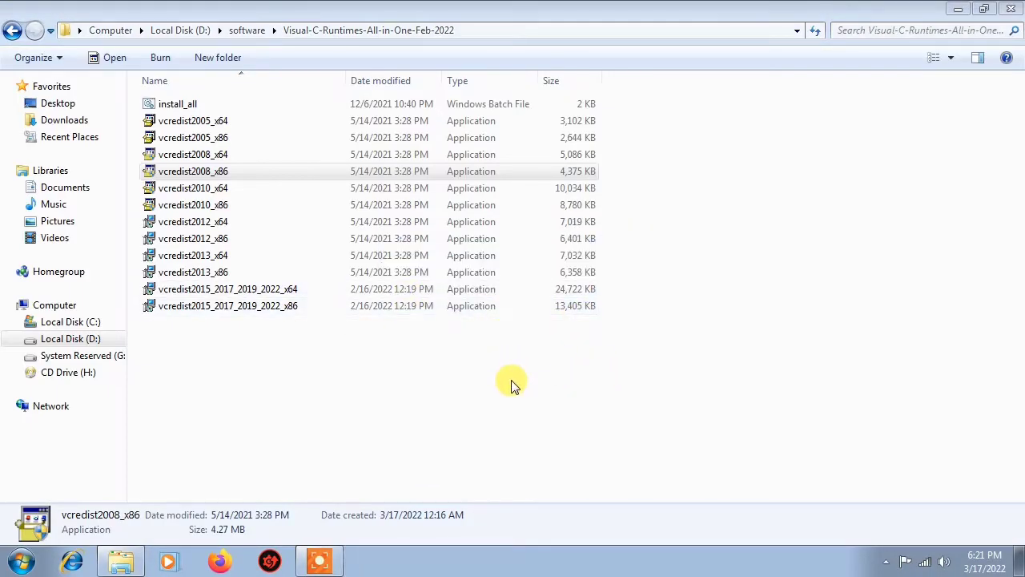
pyautogui.click(584, 432)
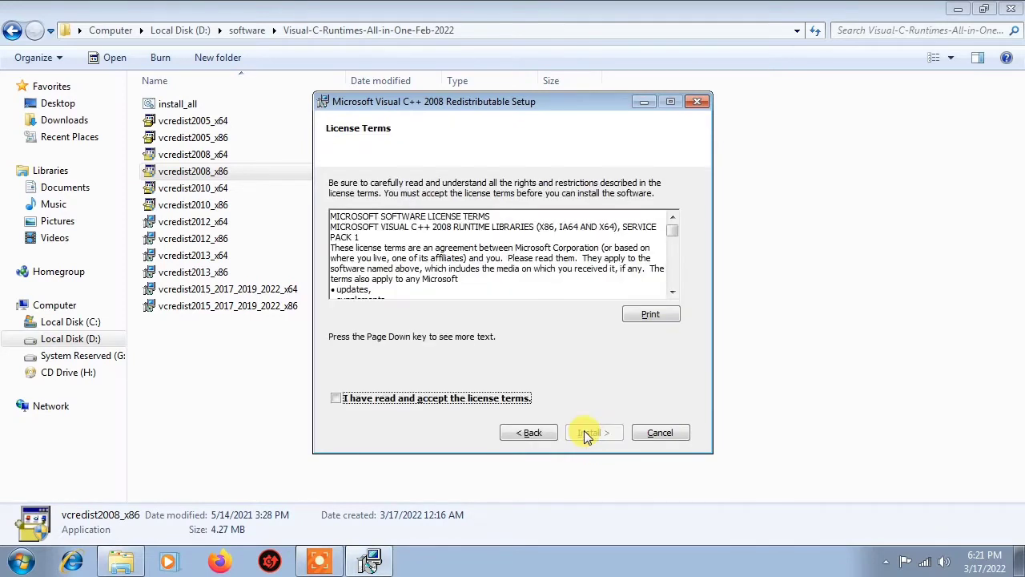
pyautogui.click(517, 398)
pyautogui.click(583, 433)
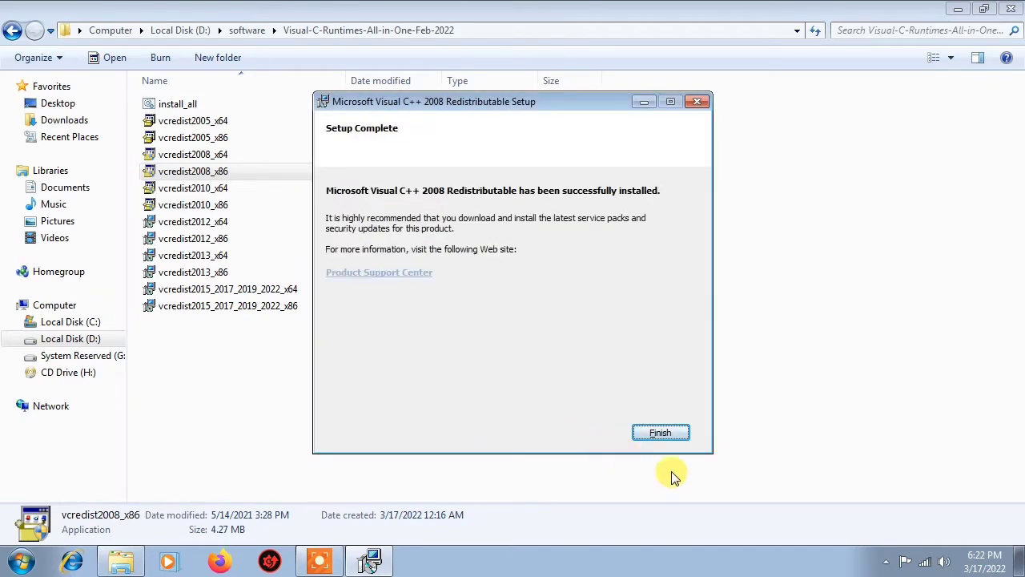
pyautogui.click(656, 437)
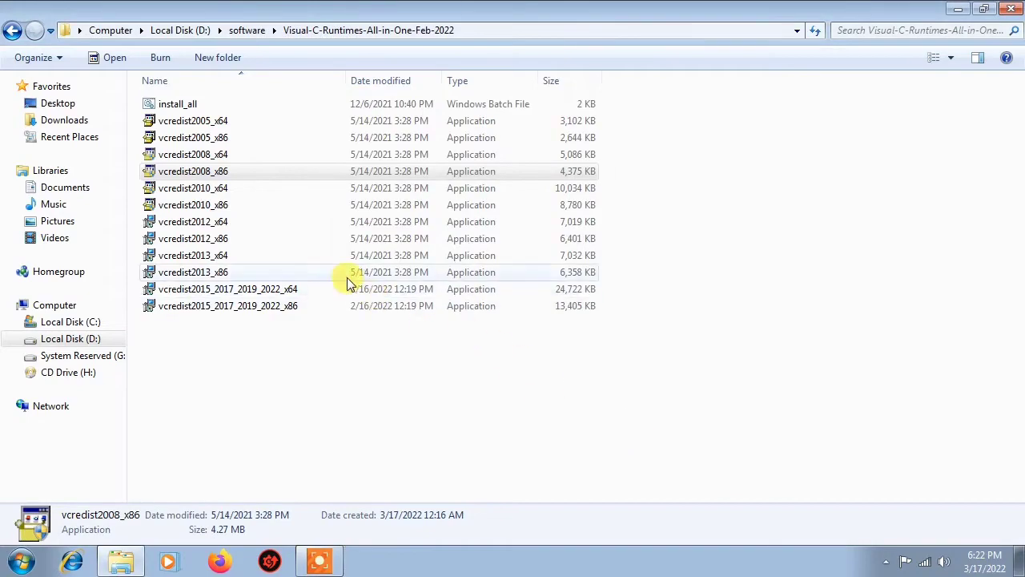
# Install the Visual C++ 2010 x64 redistributable, accepting the license and opting in to setup feedback.
pyautogui.doubleClick(169, 188)
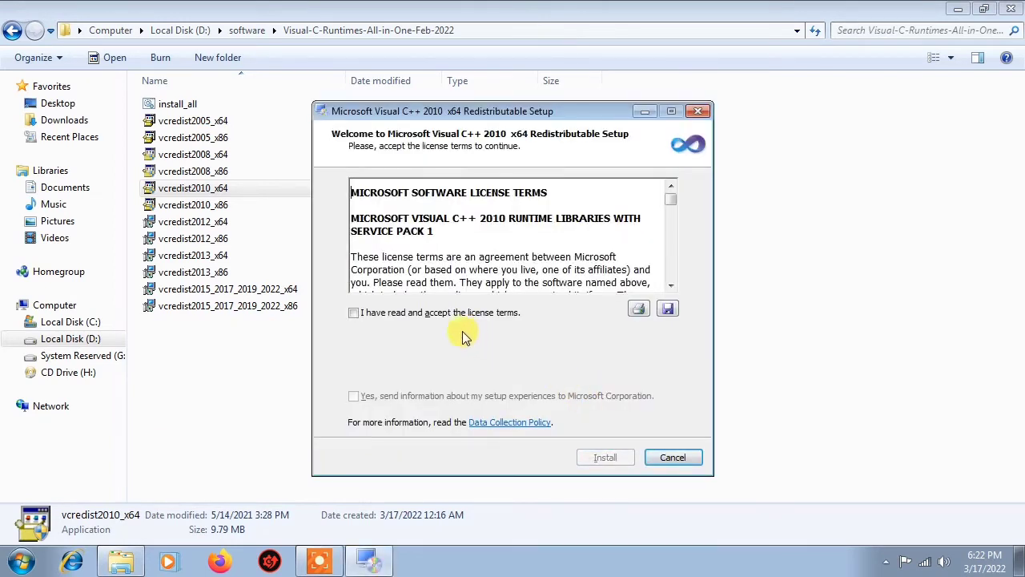
pyautogui.click(414, 312)
pyautogui.click(555, 396)
pyautogui.click(602, 455)
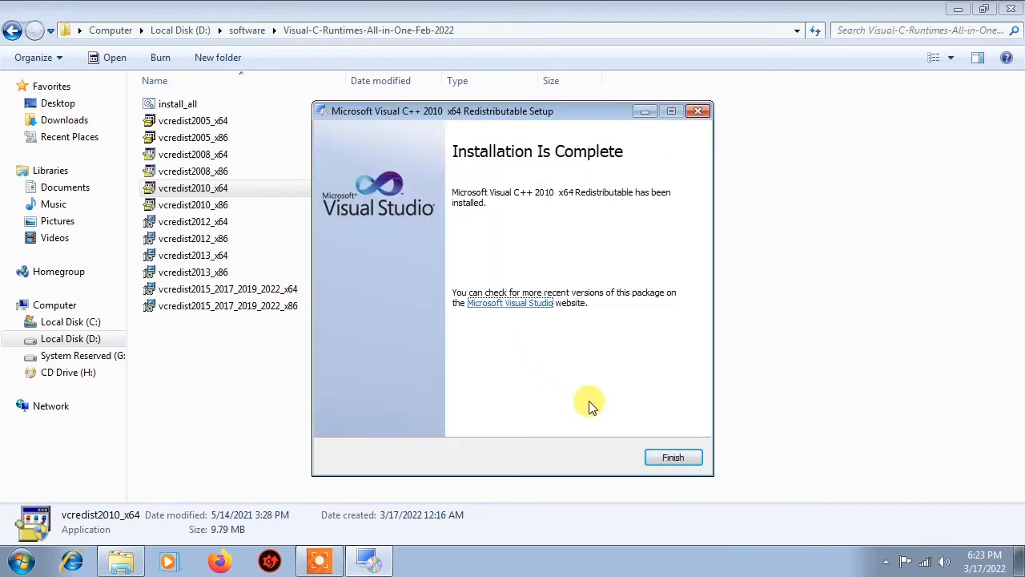
pyautogui.click(670, 458)
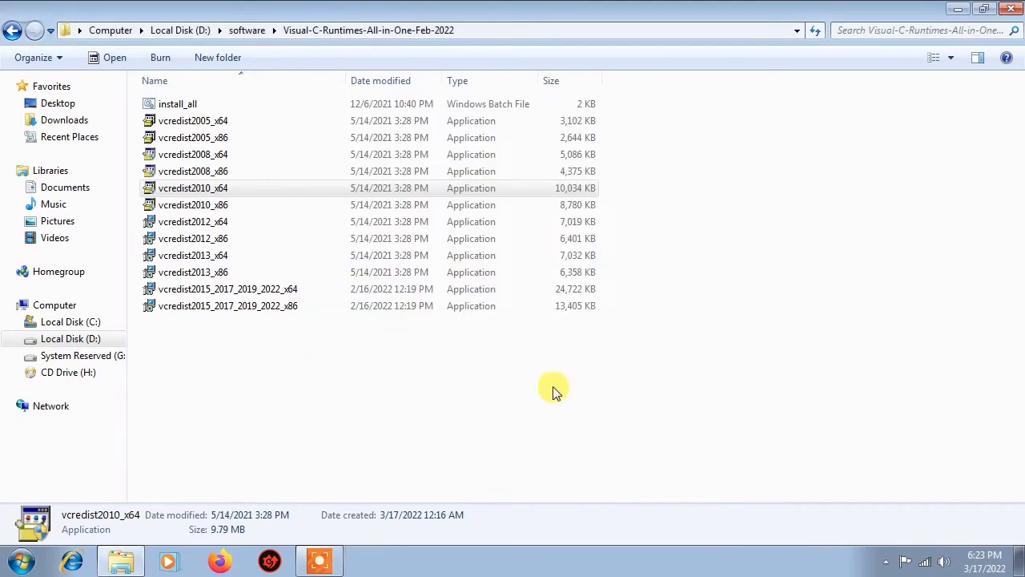
# Install the Visual C++ 2010 x86 redistributable, accepting the license and opting in to setup feedback.
pyautogui.doubleClick(171, 205)
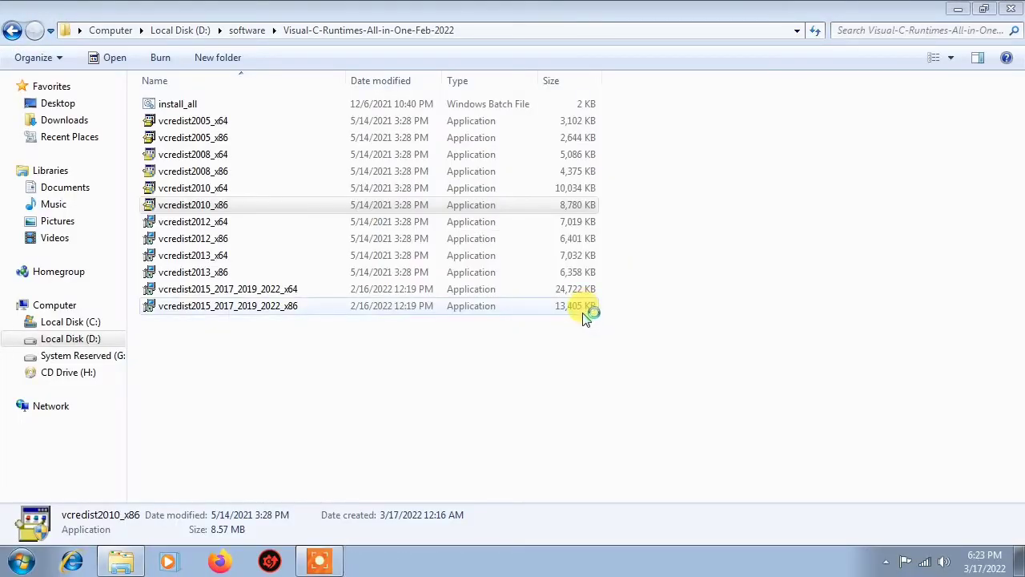
pyautogui.click(486, 313)
pyautogui.click(556, 403)
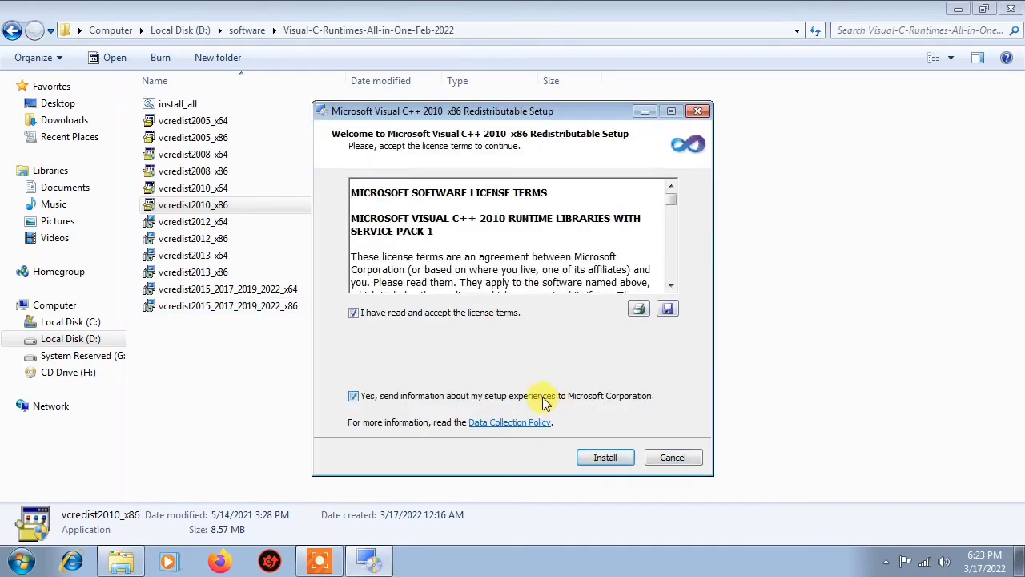
pyautogui.click(602, 458)
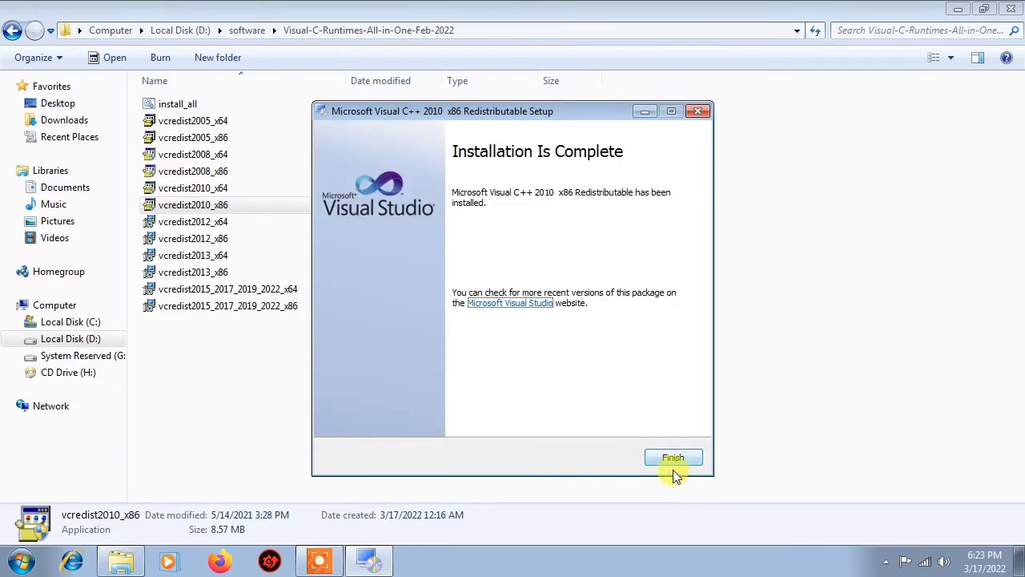
pyautogui.click(673, 461)
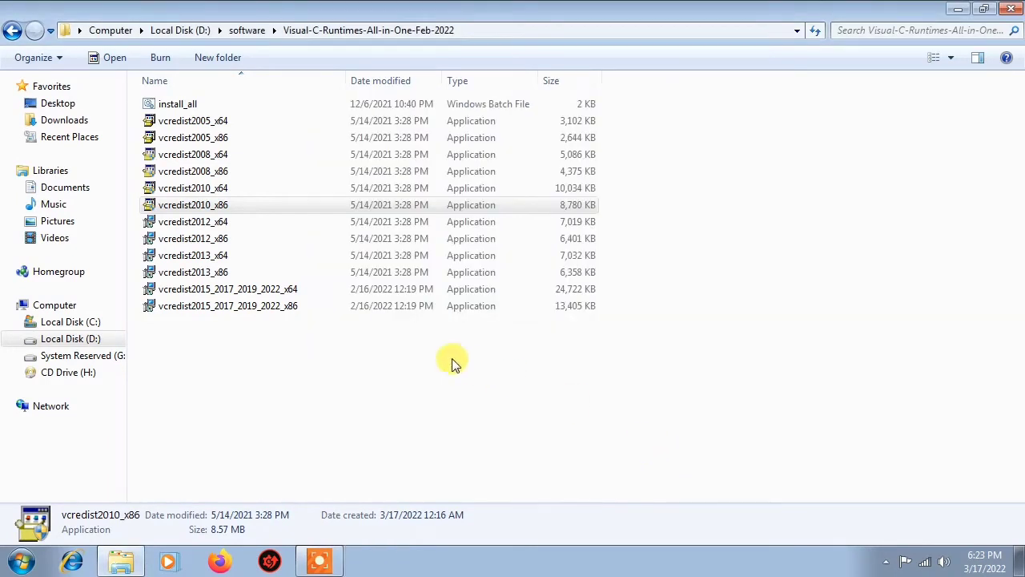
pyautogui.click(225, 226)
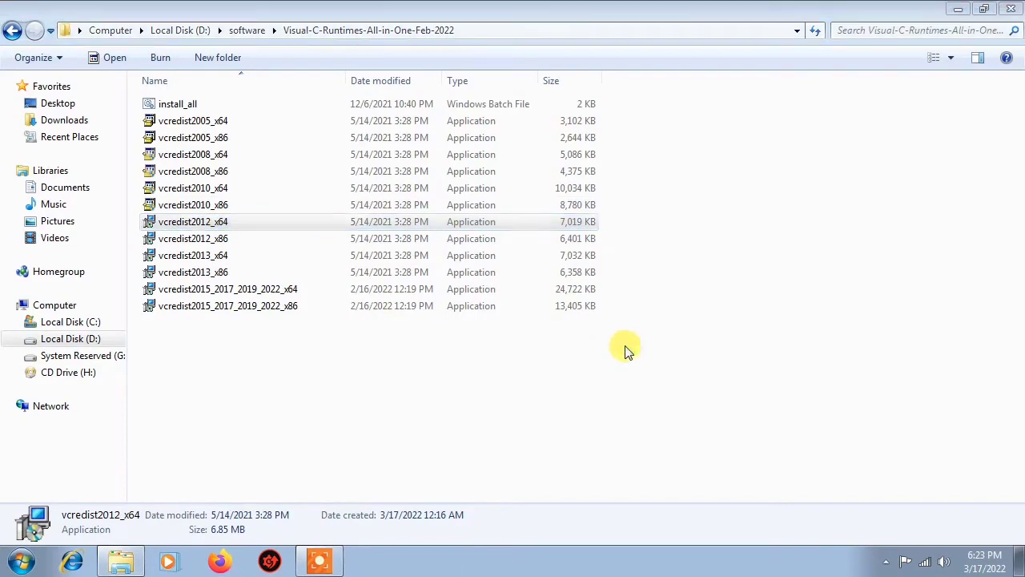
# Accept the license and install the Visual C++ 2012 x64 redistributable, then close its setup.
pyautogui.click(472, 348)
pyautogui.click(592, 374)
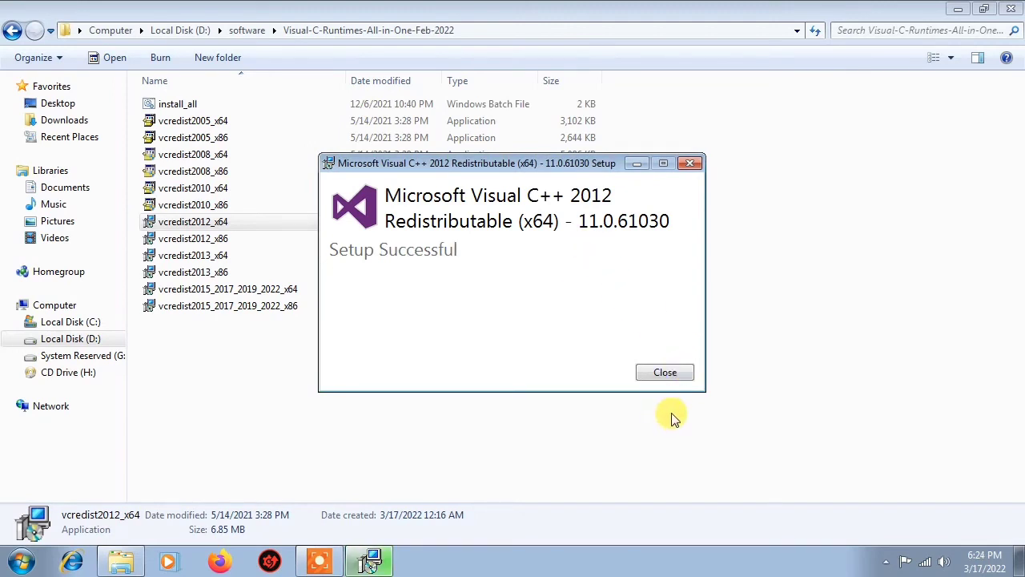
pyautogui.click(651, 373)
# Install the Visual C++ 2012 x86 redistributable, accepting the license, and close its setup.
pyautogui.doubleClick(259, 238)
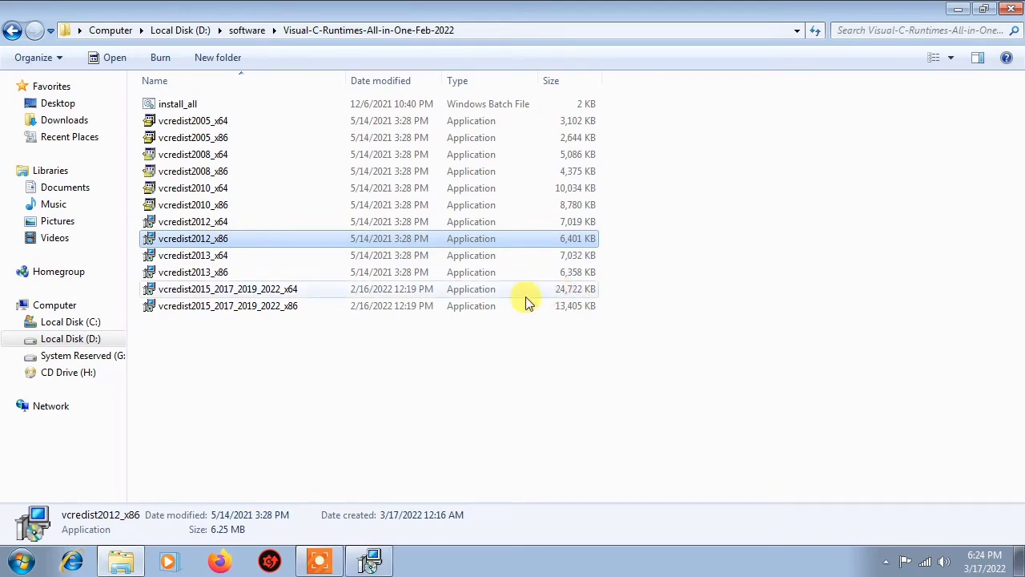
pyautogui.click(370, 556)
pyautogui.click(490, 345)
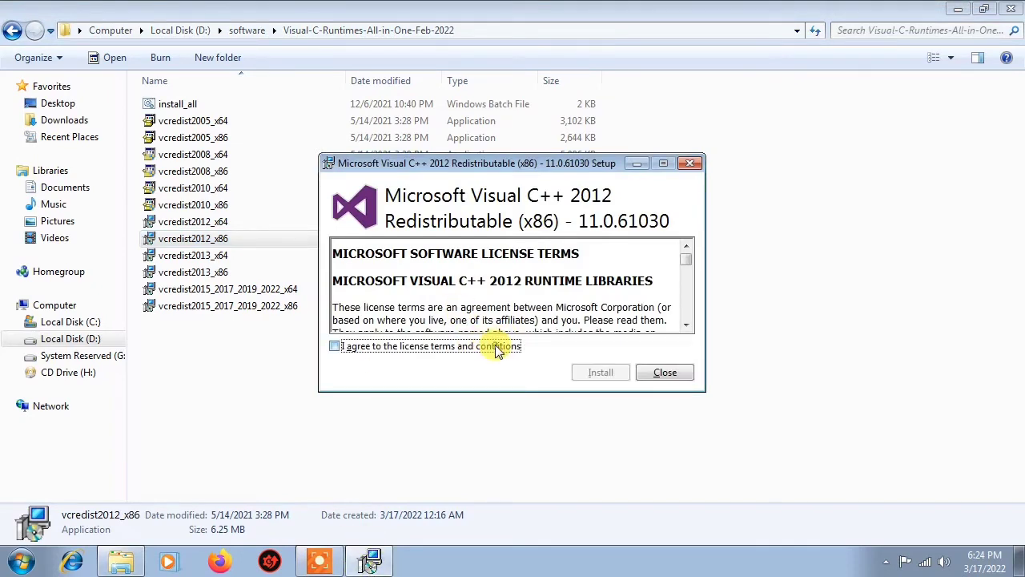
pyautogui.click(598, 374)
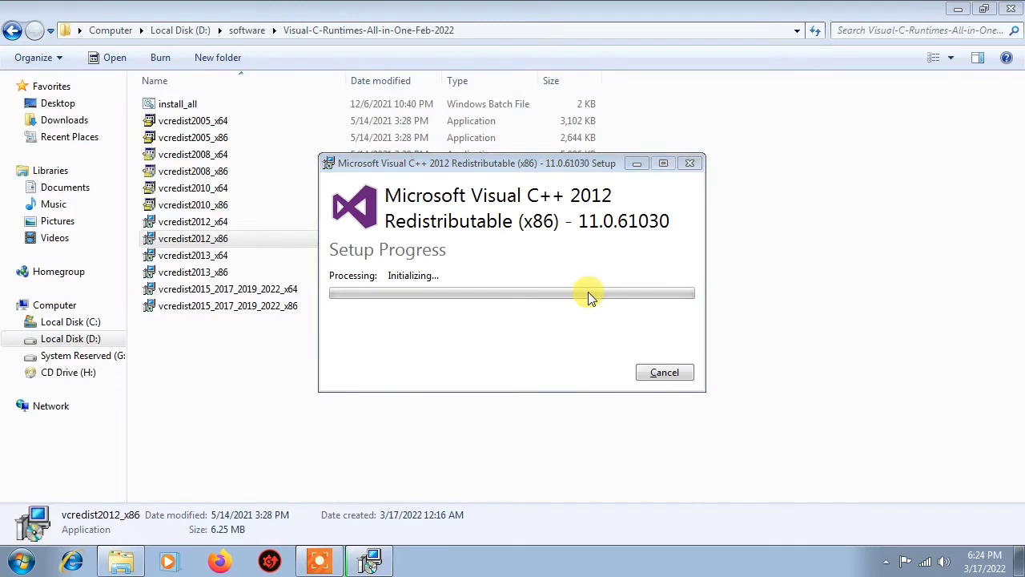
pyautogui.click(649, 375)
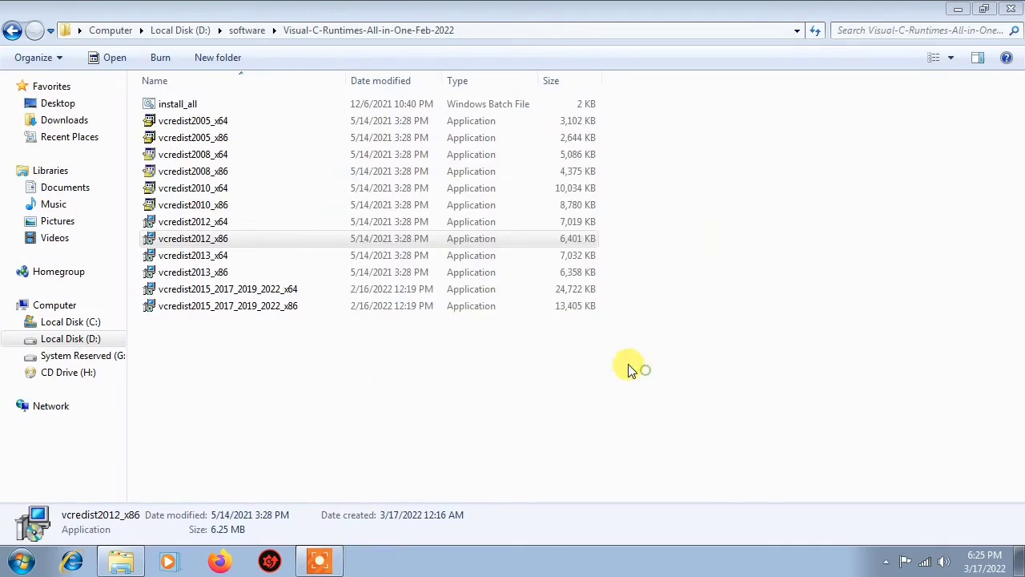
# Install Visual C++ 2013, dismiss the 2013 x86 failure, and start the 2015–2022 x64 installer.
pyautogui.doubleClick(361, 261)
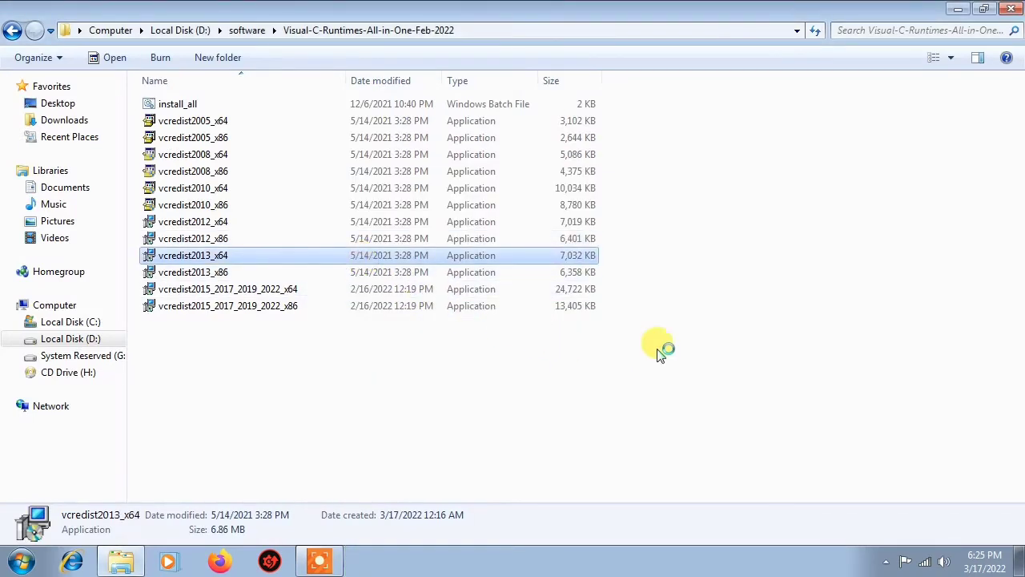
pyautogui.click(506, 347)
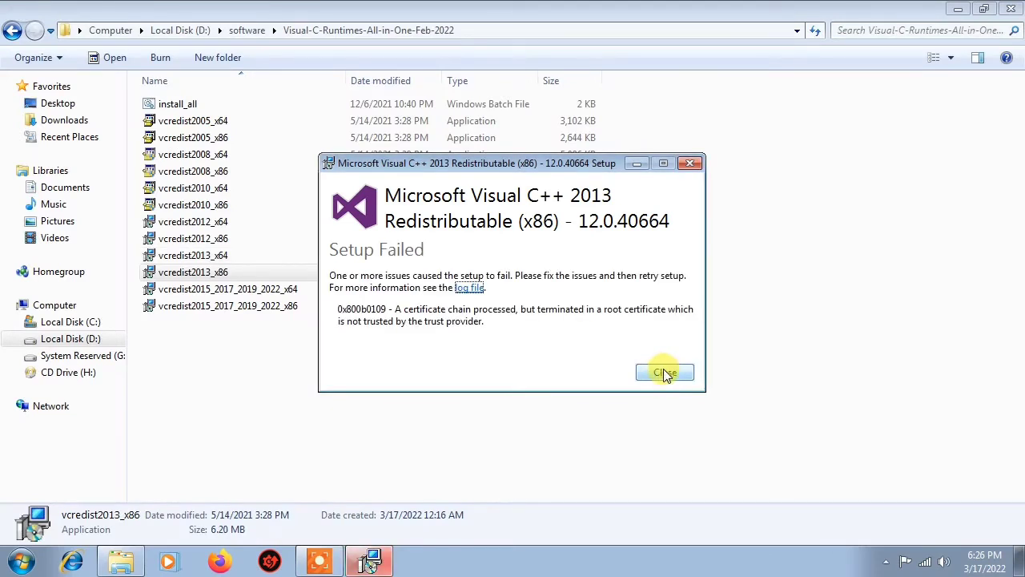
pyautogui.click(665, 370)
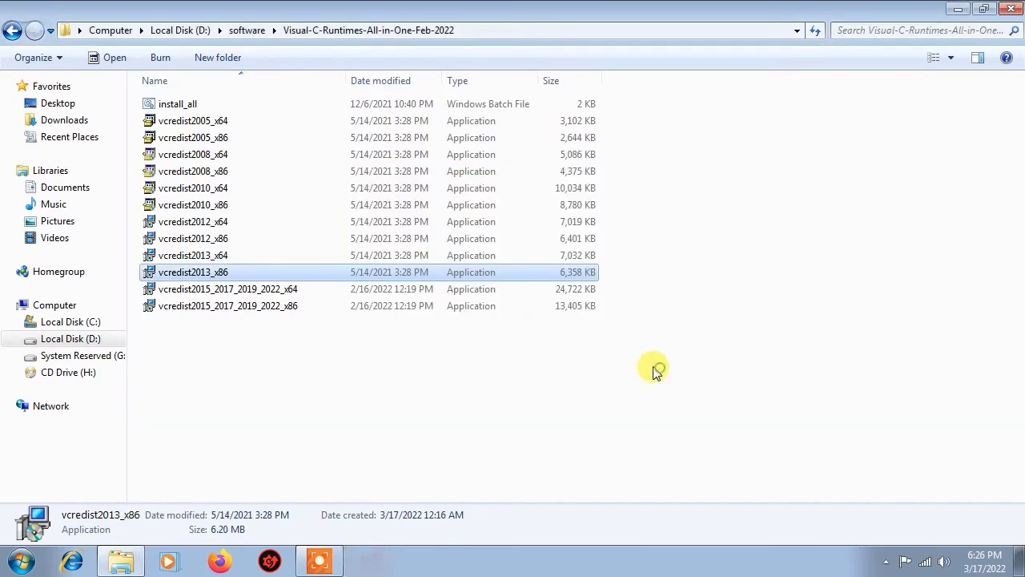
pyautogui.doubleClick(228, 292)
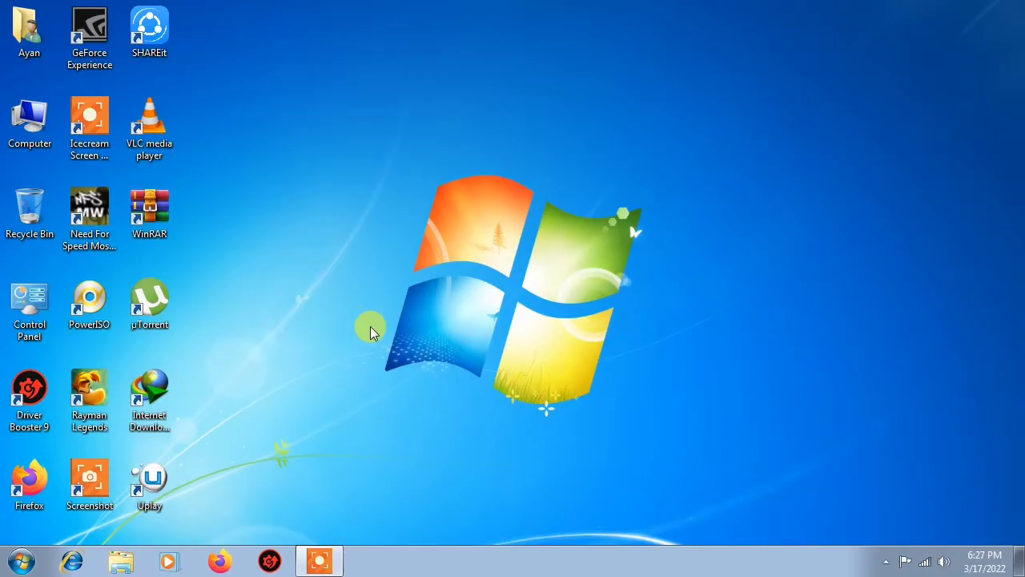
# Refresh the desktop twice, then launch Rayman Legends from its desktop shortcut.
pyautogui.rightClick(283, 231)
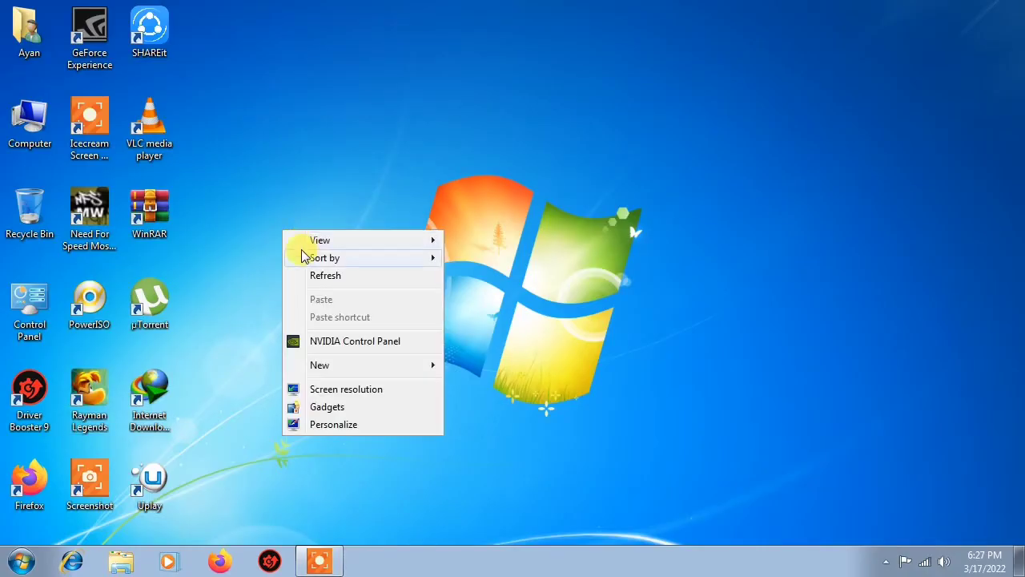
pyautogui.click(330, 278)
pyautogui.rightClick(294, 241)
pyautogui.click(332, 288)
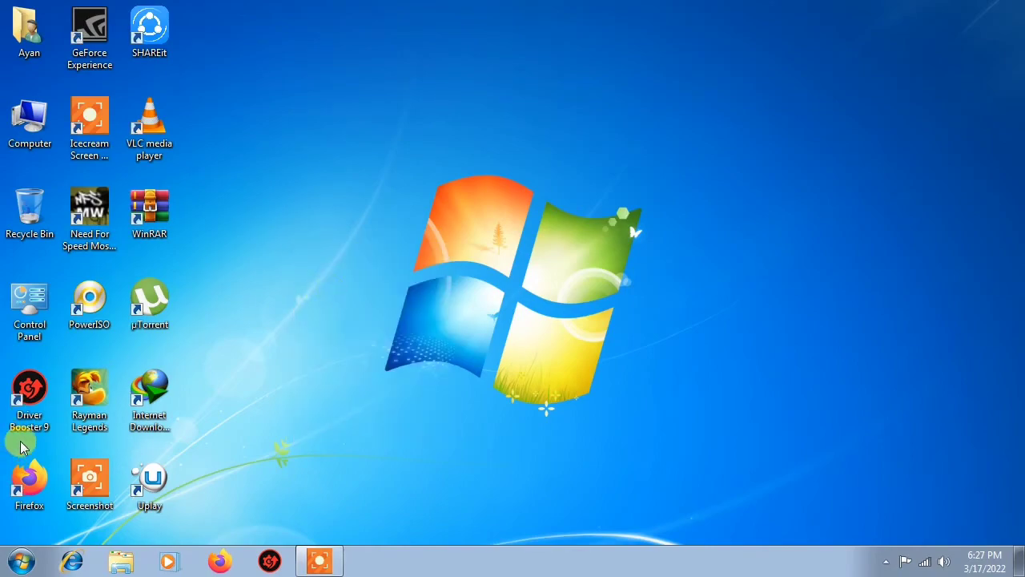
pyautogui.doubleClick(90, 405)
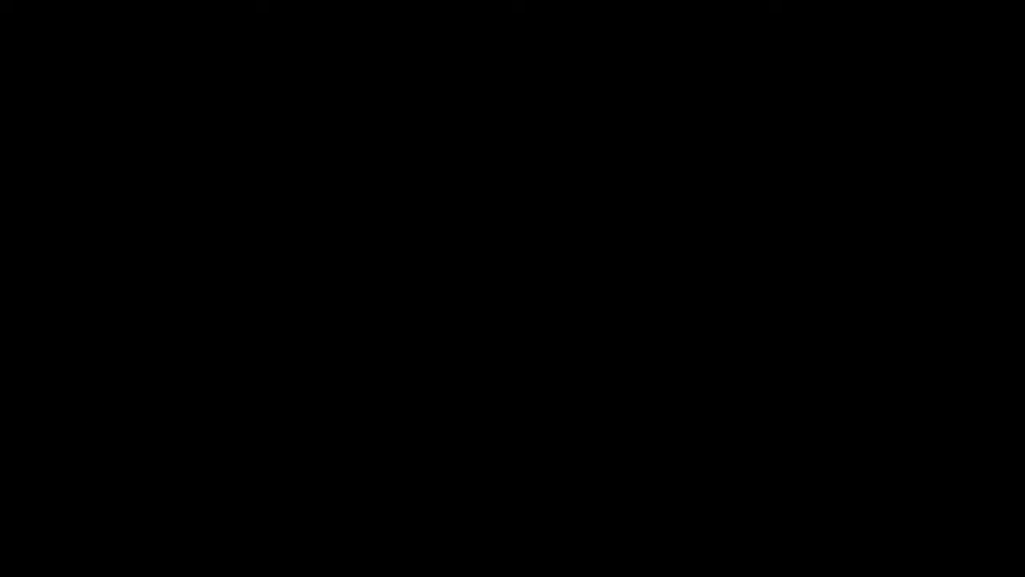